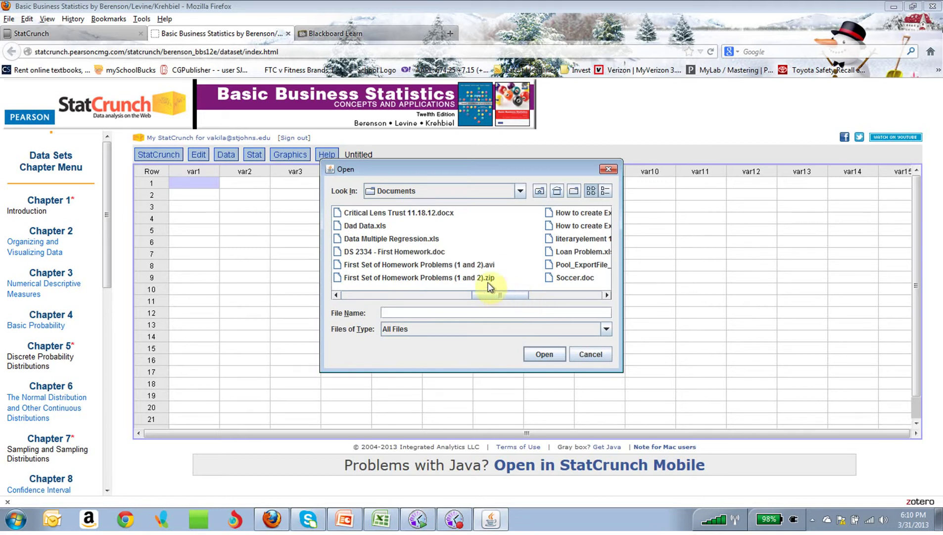
Load Data Multiple Regression.xls into a new data table, using the first line as column names.
left_click(421, 238)
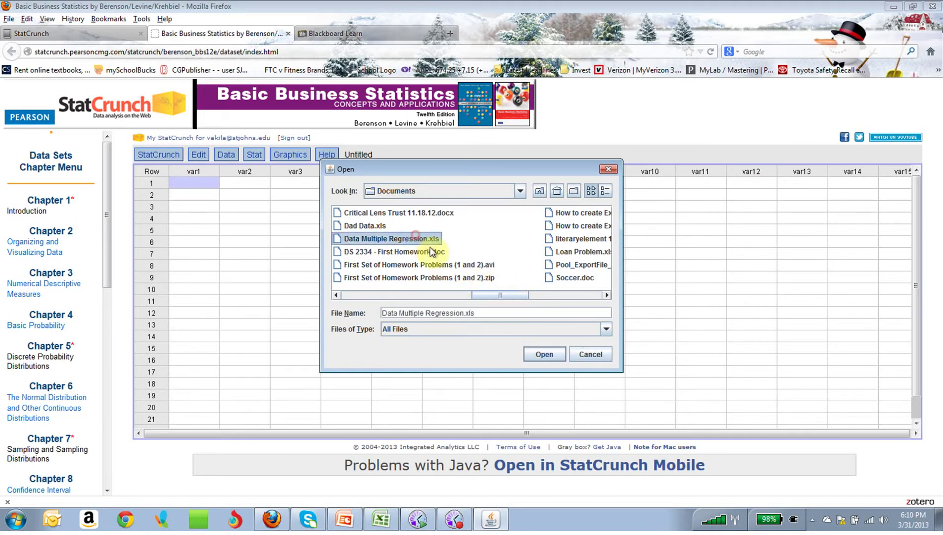
left_click(533, 350)
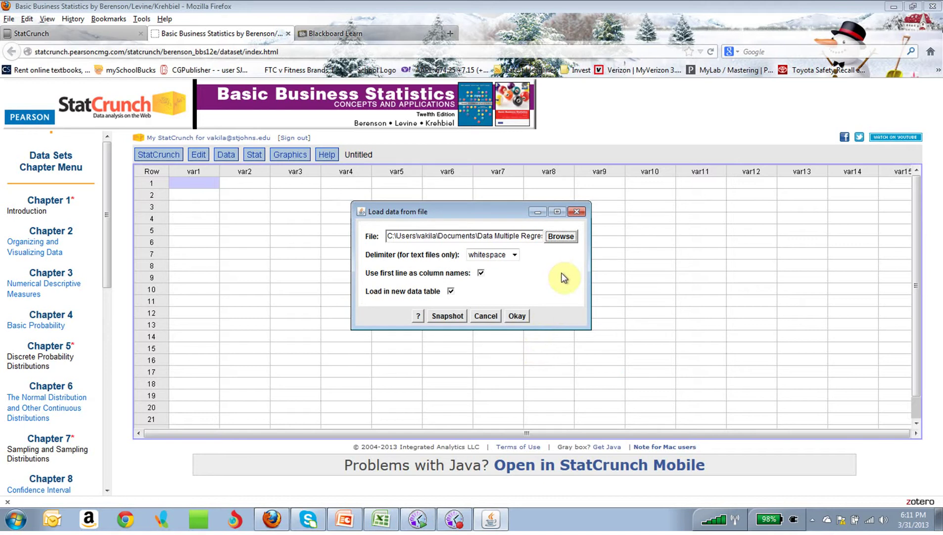
left_click(515, 316)
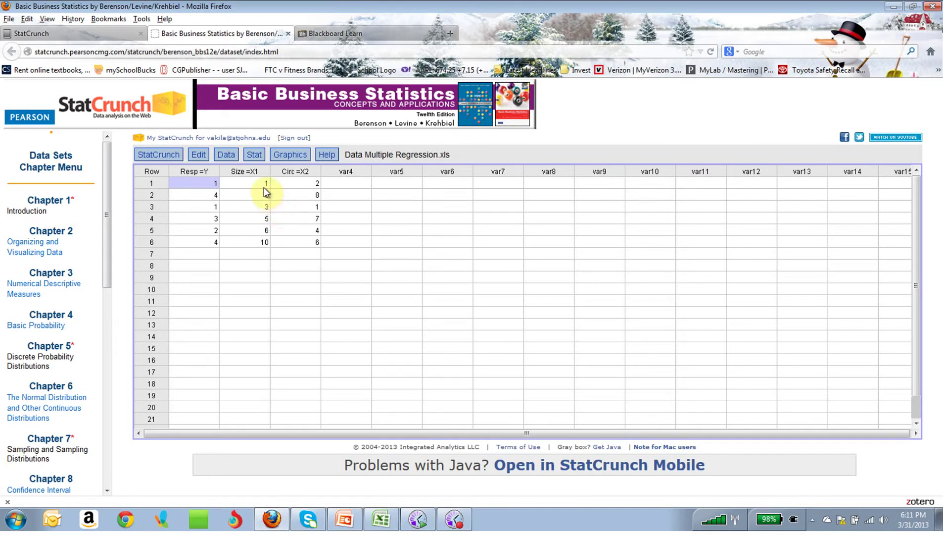
Calculate the correlation matrix for the columns Resp =Y, Size =X1 and Circ =X2, review it in an enlarged window and close it.
left_click(256, 159)
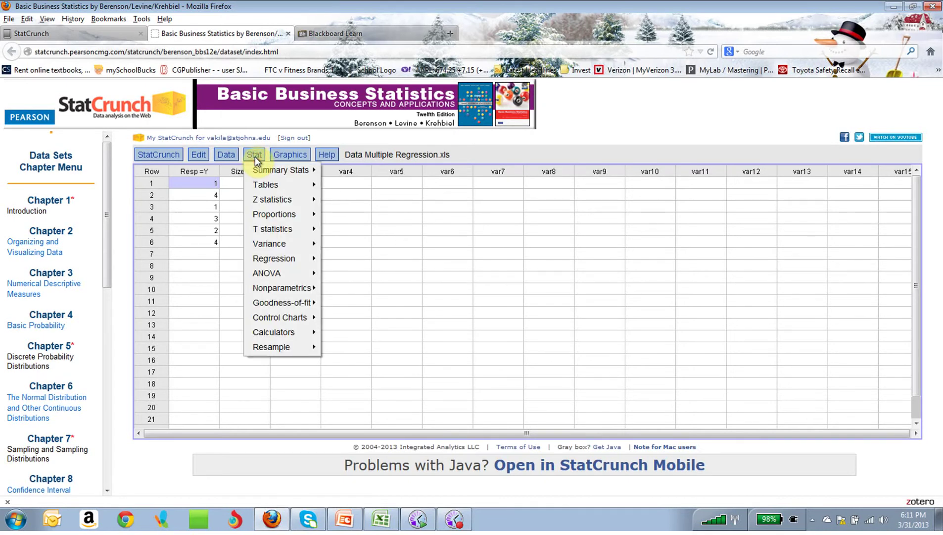
mouse_move(259, 169)
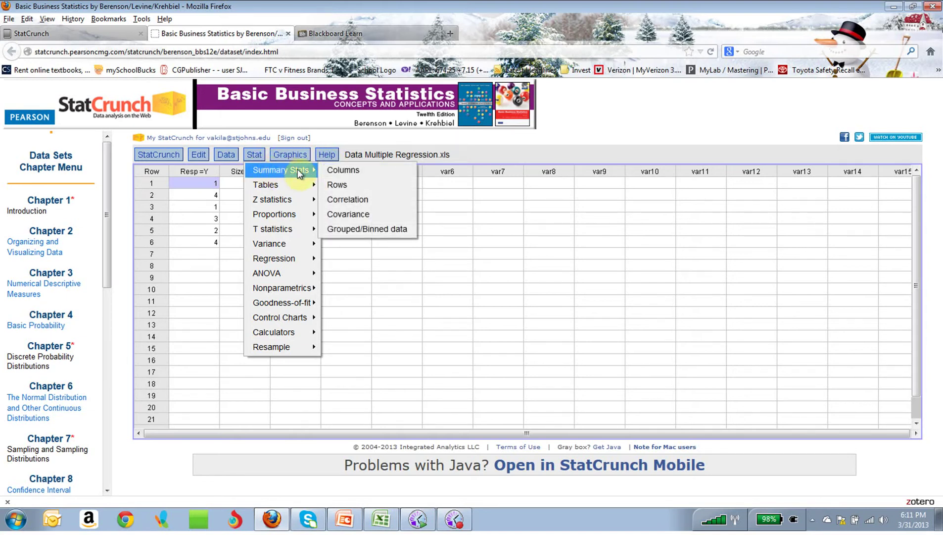
left_click(334, 198)
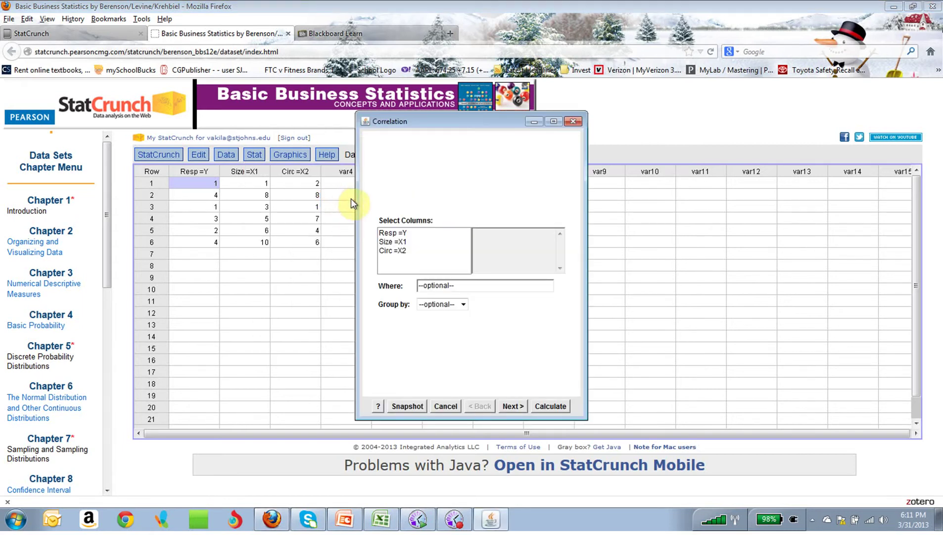
left_click(402, 232)
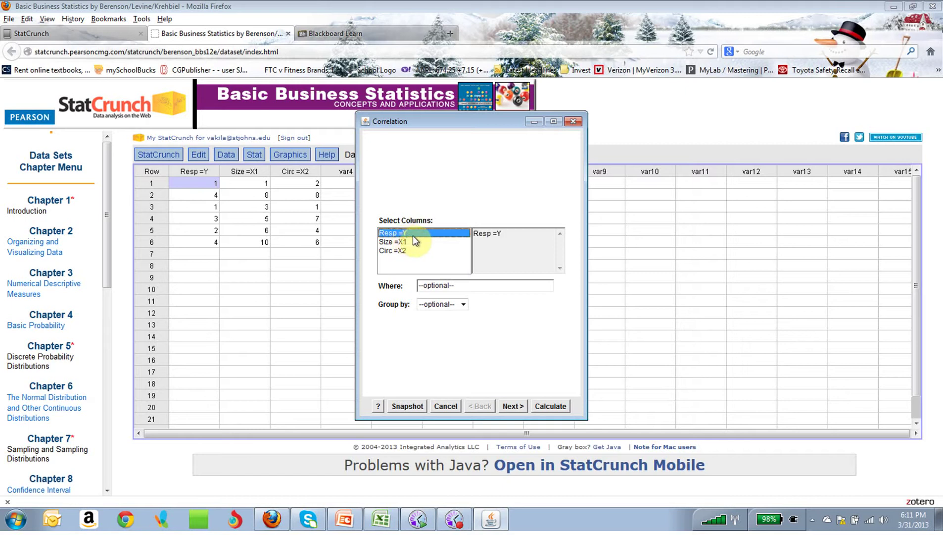
left_click(403, 242, "ctrl")
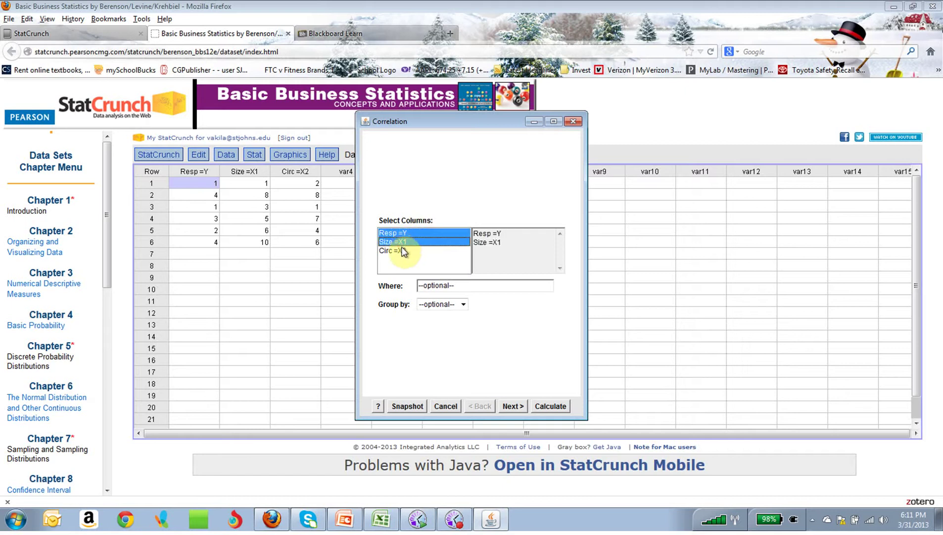
left_click(401, 251, "ctrl")
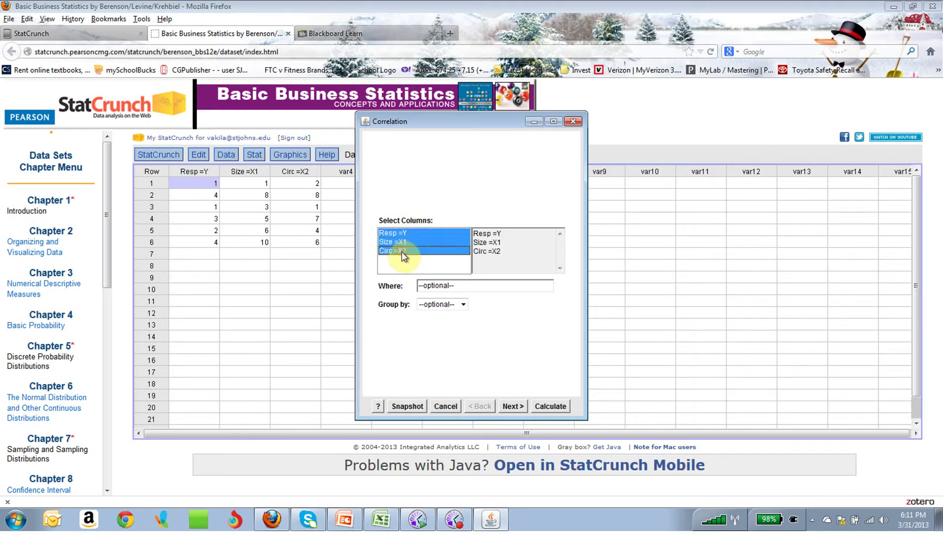
left_click(475, 283)
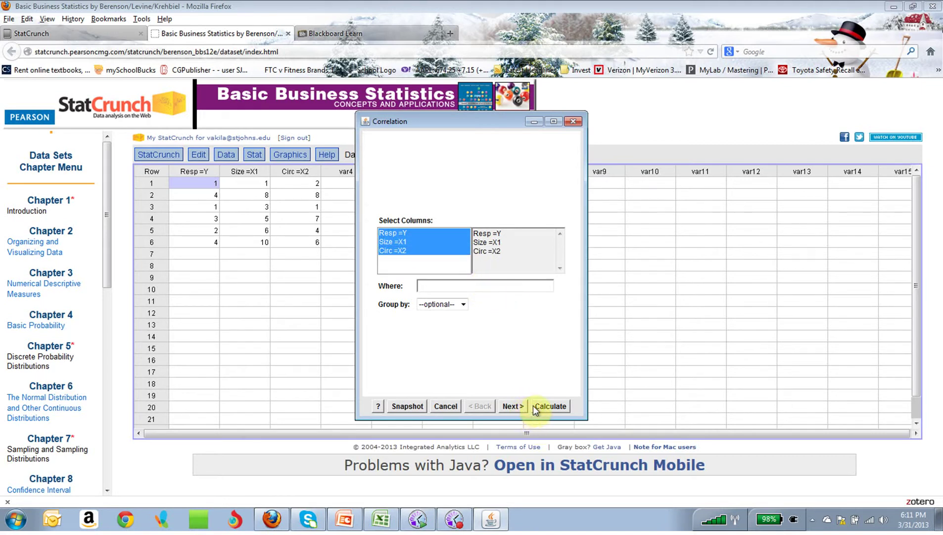
left_click(513, 406)
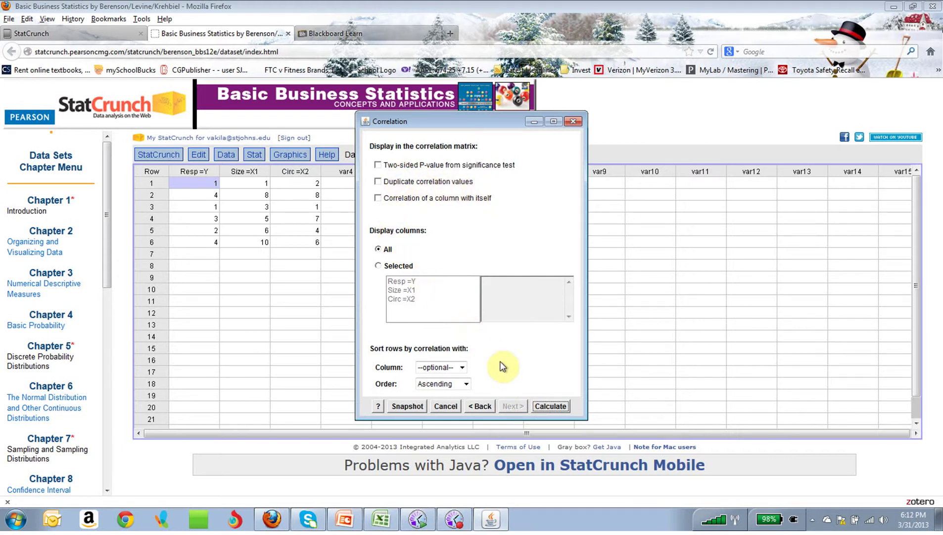
left_click(547, 405)
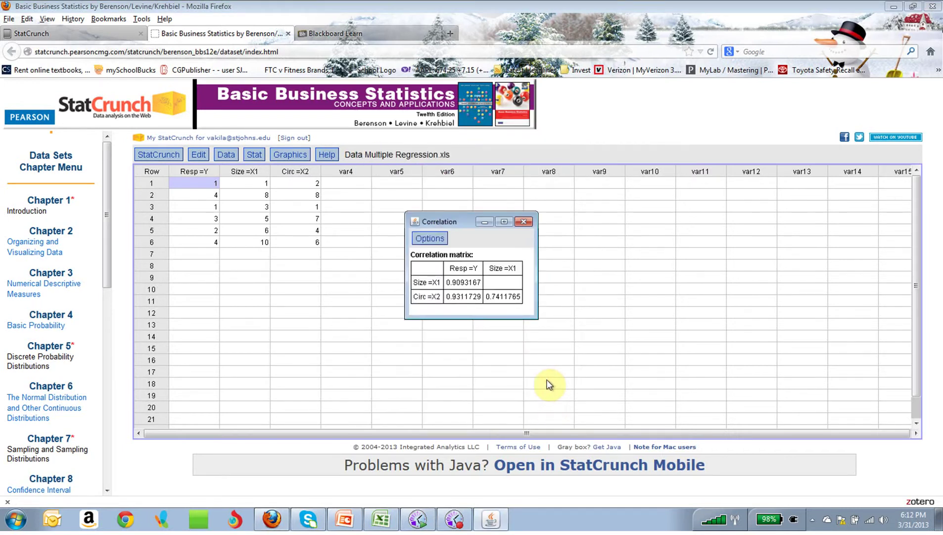
left_click_drag(537, 318, 609, 338)
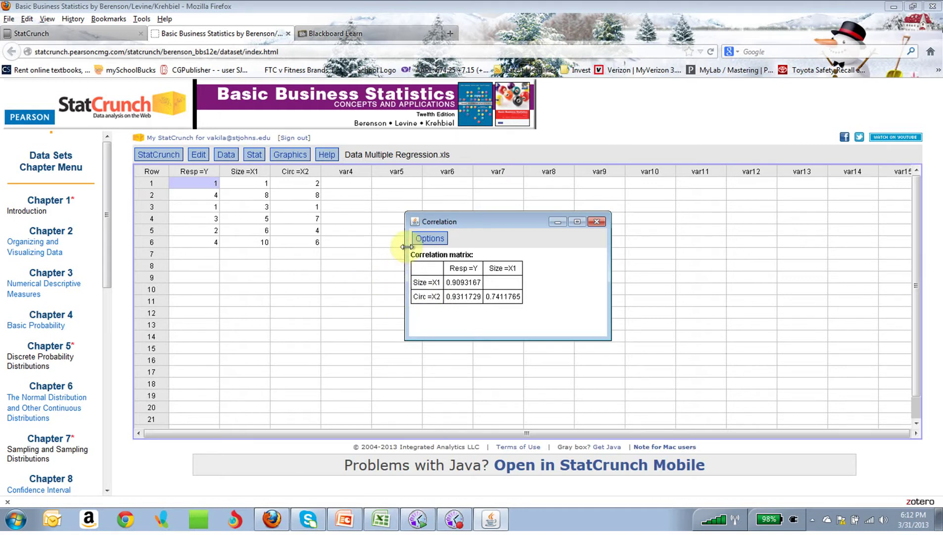
left_click(596, 222)
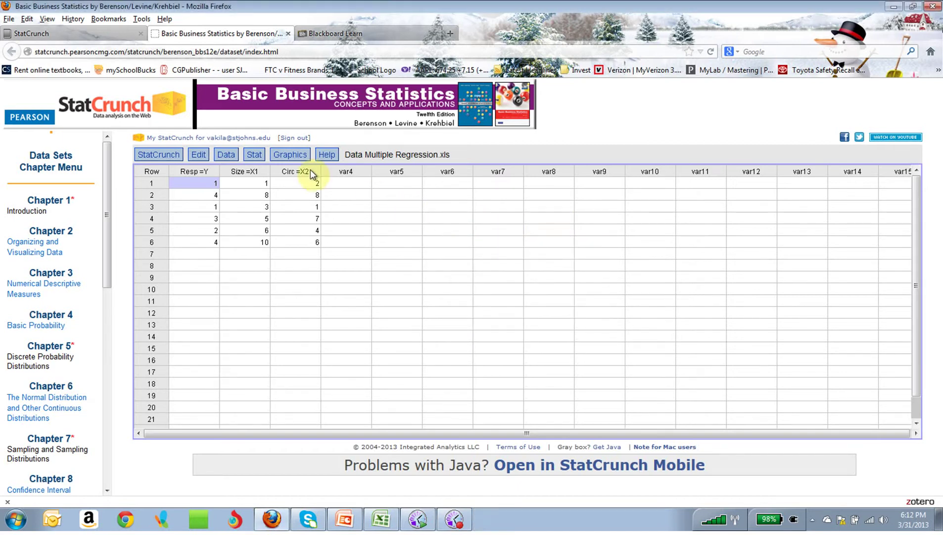
Set up a multiple linear regression with Resp =Y as the Y variable and Size =X1 and Circ =X2 as X variables.
left_click(252, 155)
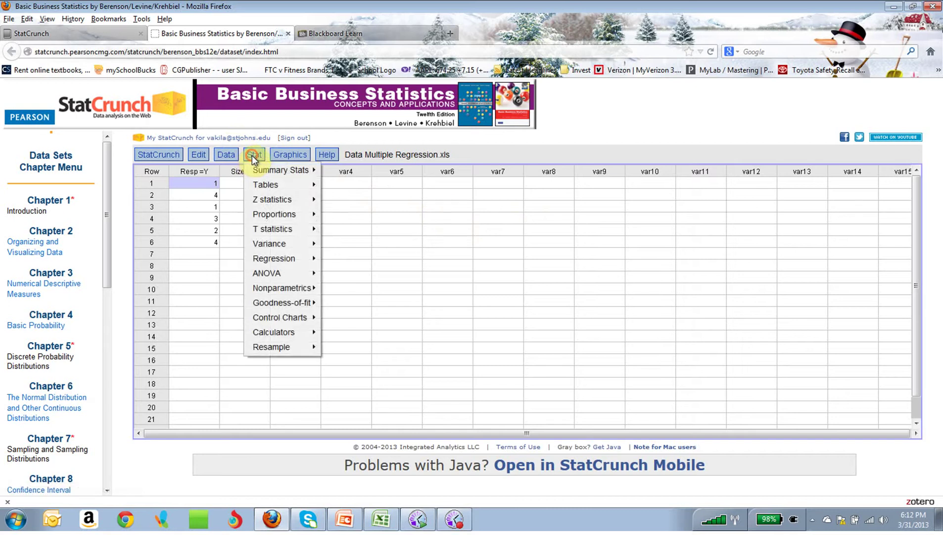
mouse_move(276, 258)
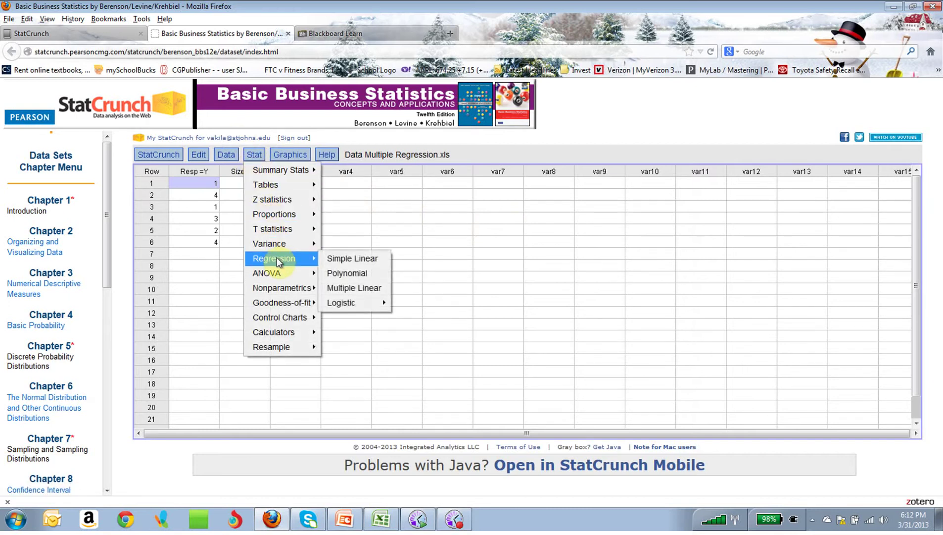
left_click(349, 292)
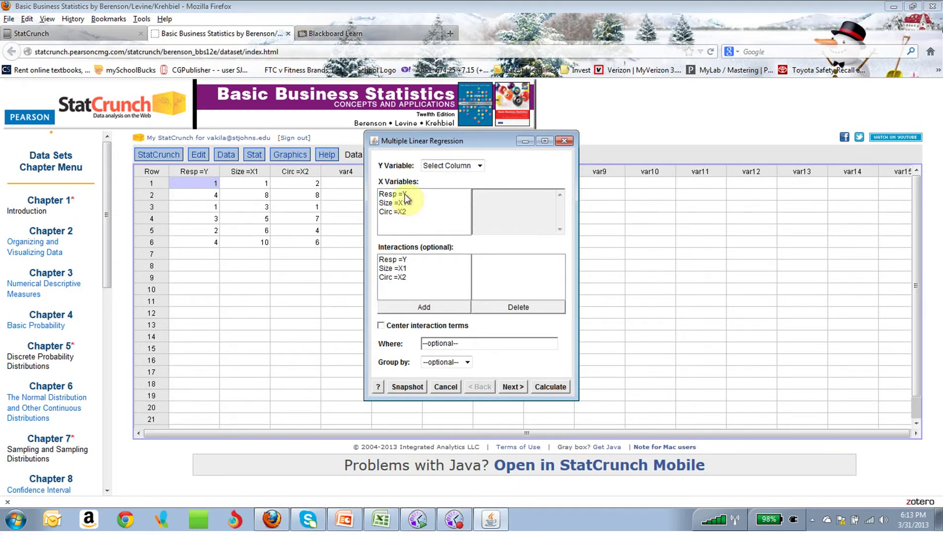
left_click(479, 166)
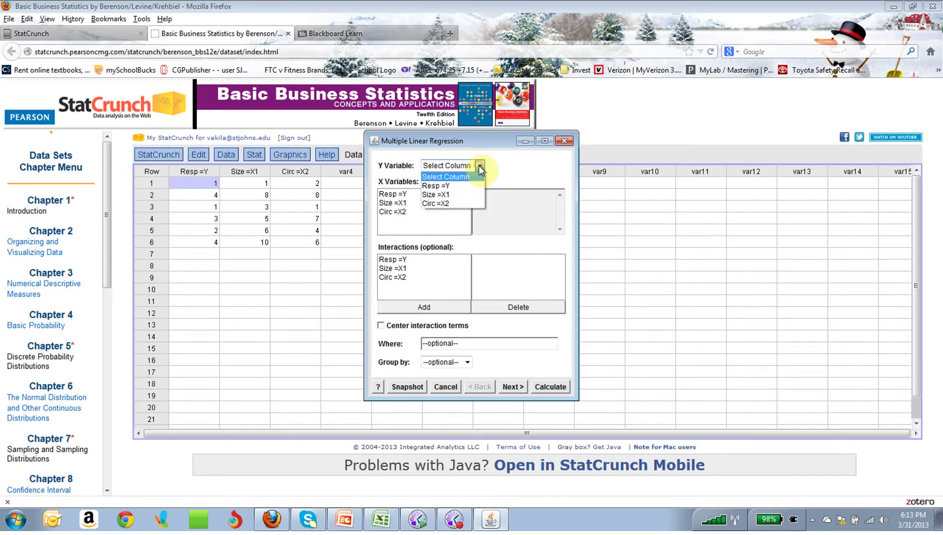
left_click(448, 185)
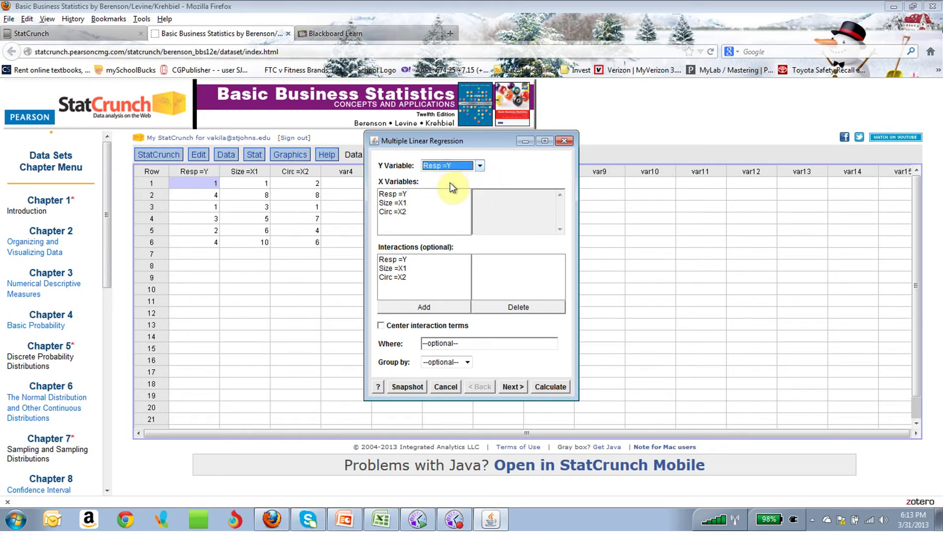
left_click(404, 202)
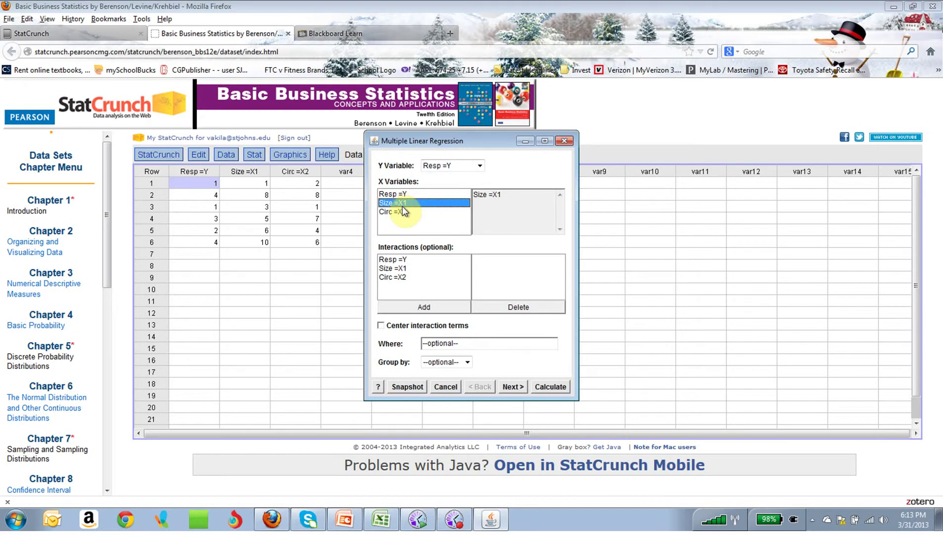
left_click(404, 211, "ctrl")
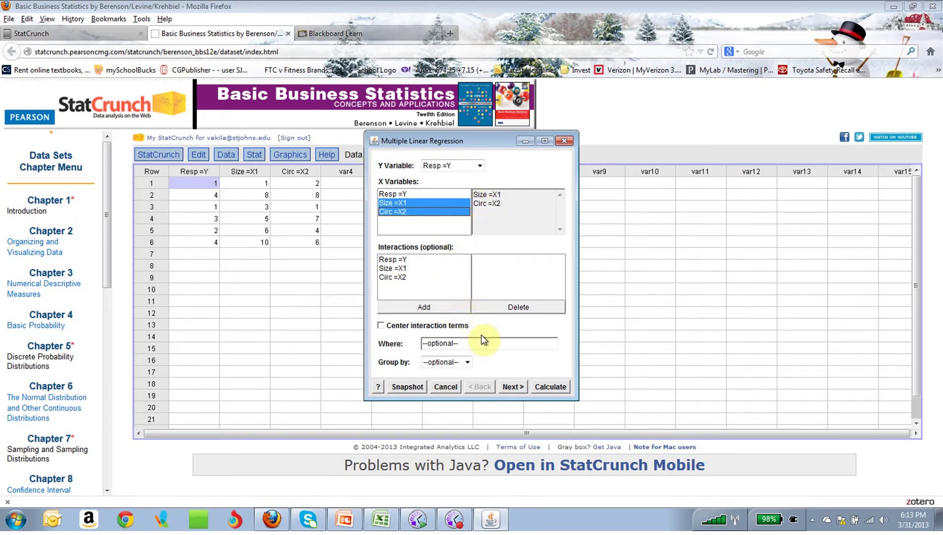
Calculate the regression without variable selection, saving studentized residuals and predicted values, and review the results full screen before minimizing them.
left_click(513, 387)
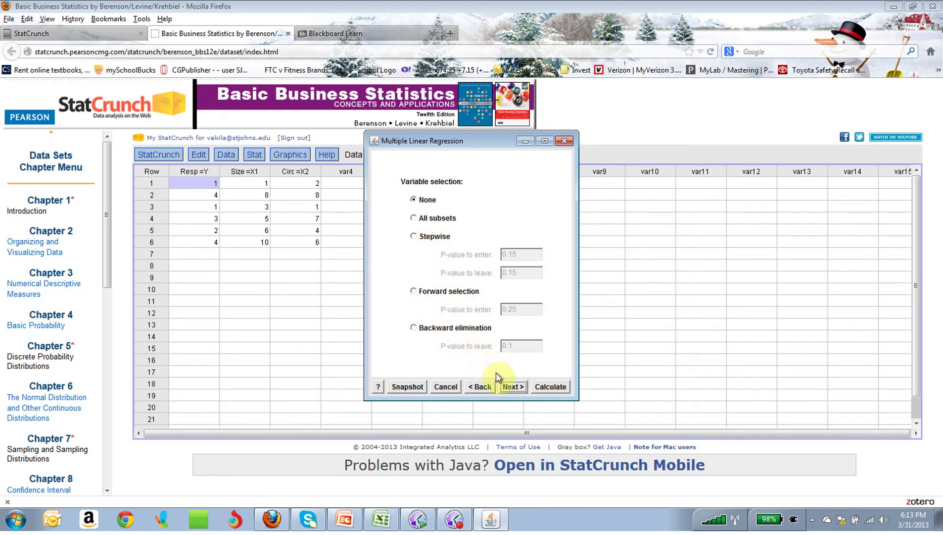
left_click(519, 388)
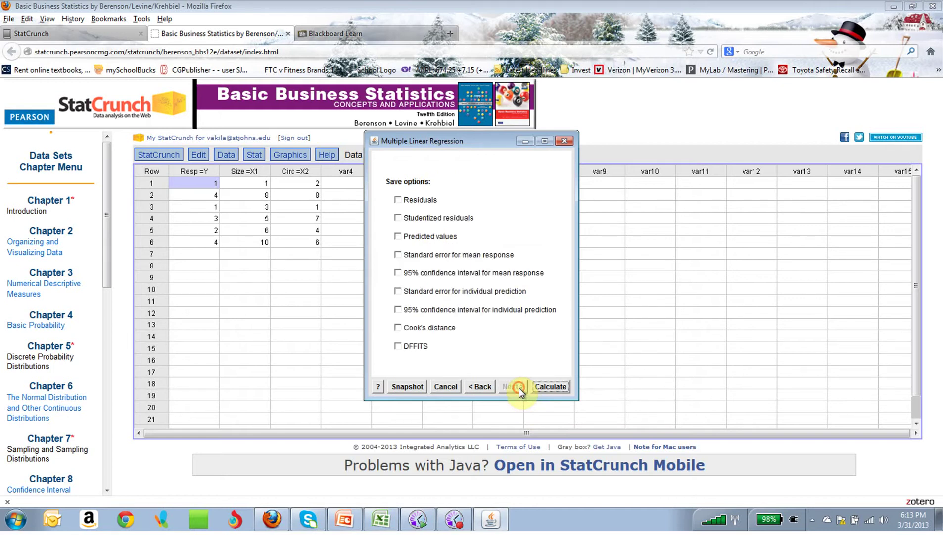
left_click(399, 218)
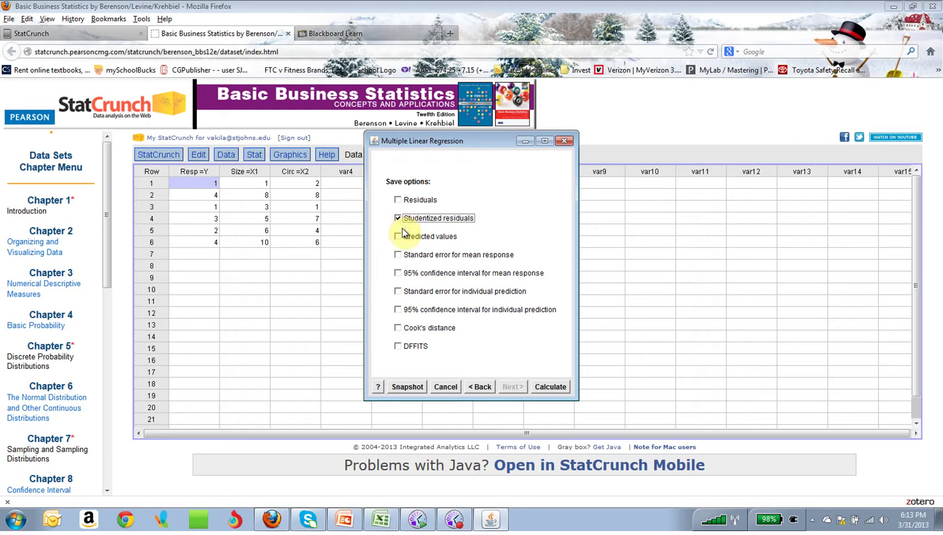
left_click(398, 237)
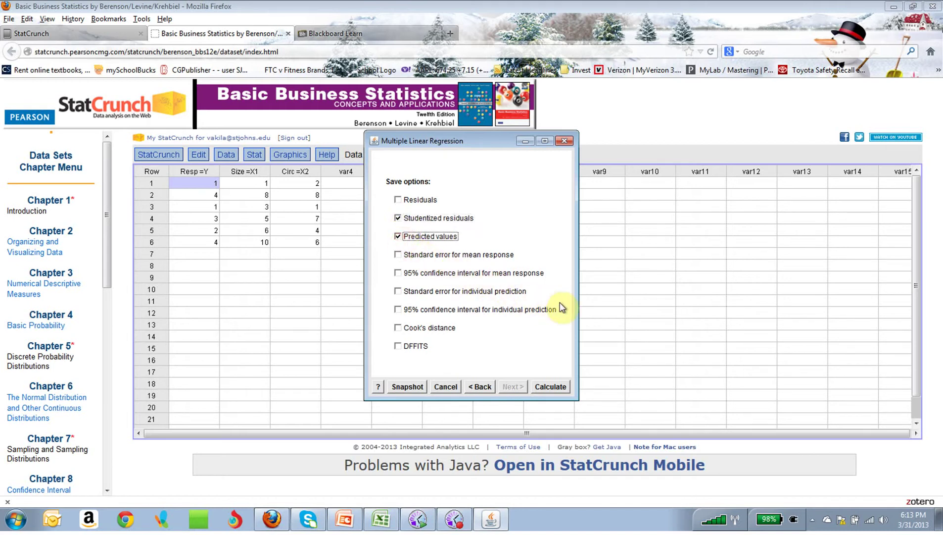
left_click(554, 386)
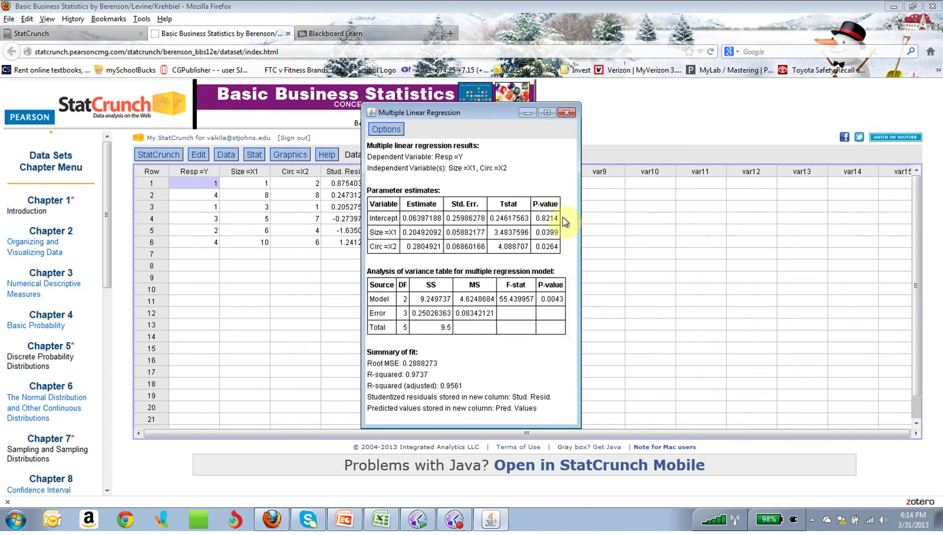
left_click(547, 113)
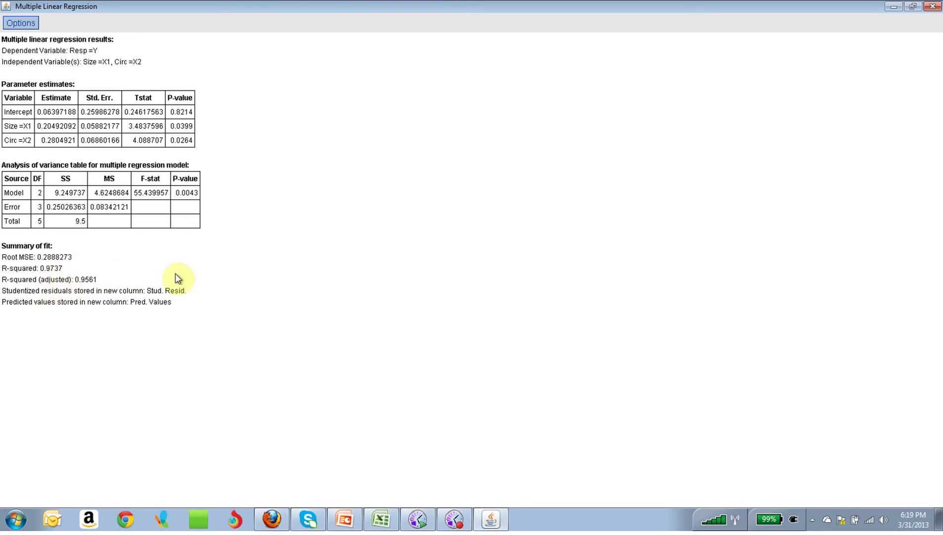
left_click(894, 7)
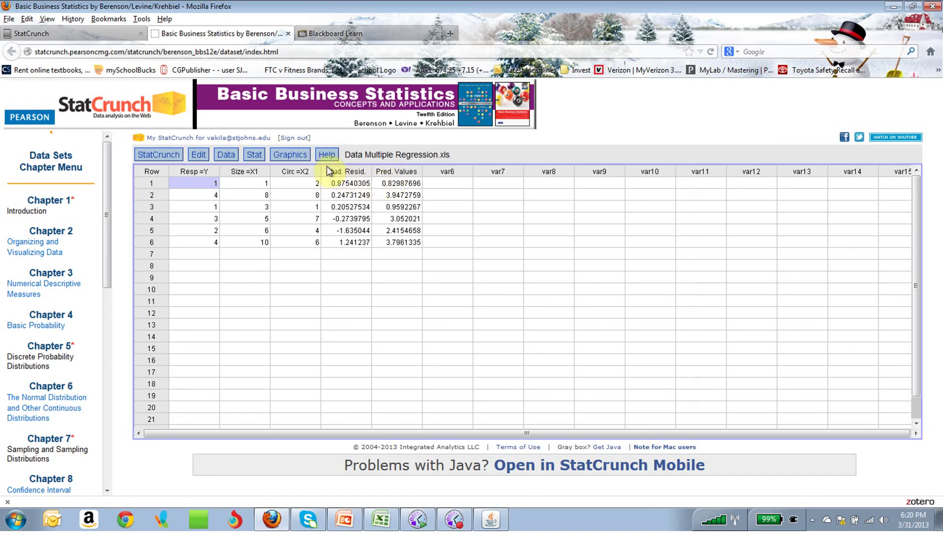
Create a scatter plot with Pred. Values as the X variable and Stud. Resid. as the Y variable, displayed as points.
left_click(303, 155)
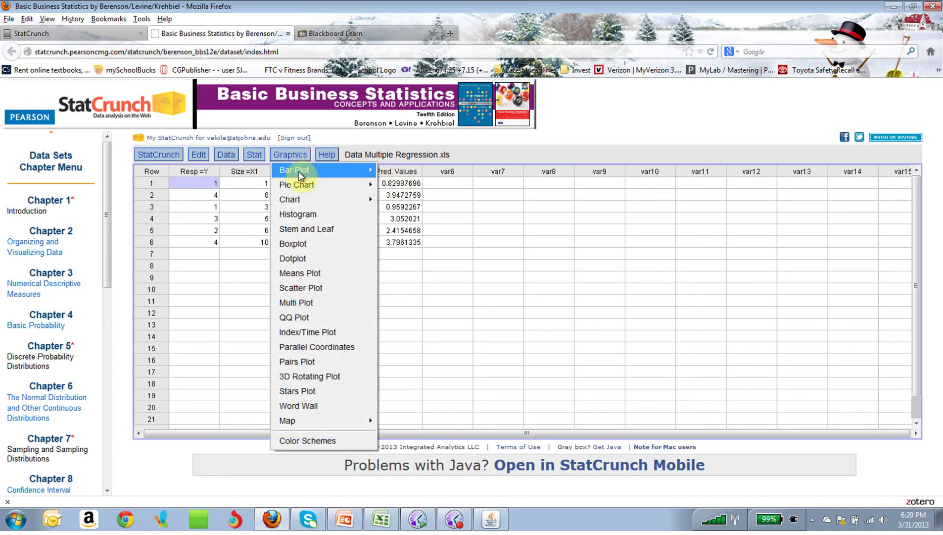
left_click(298, 288)
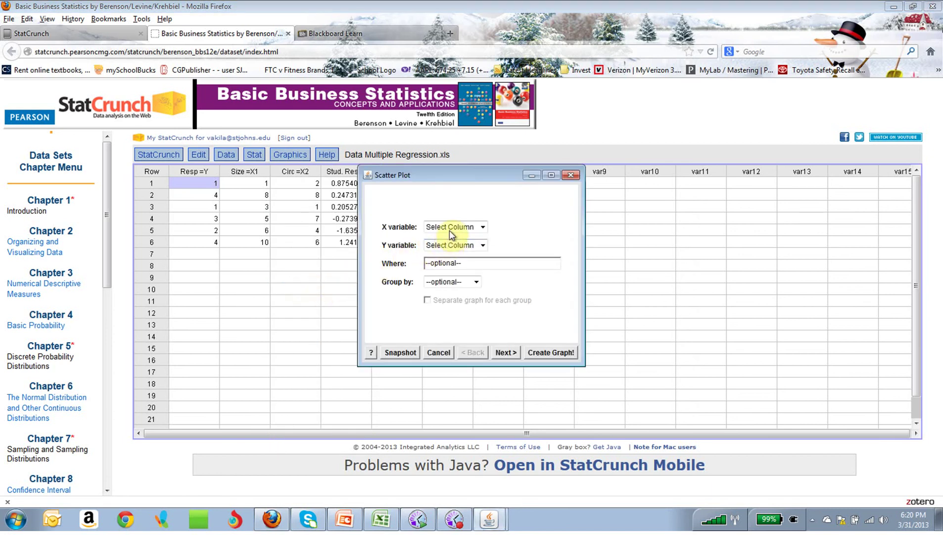
left_click(483, 229)
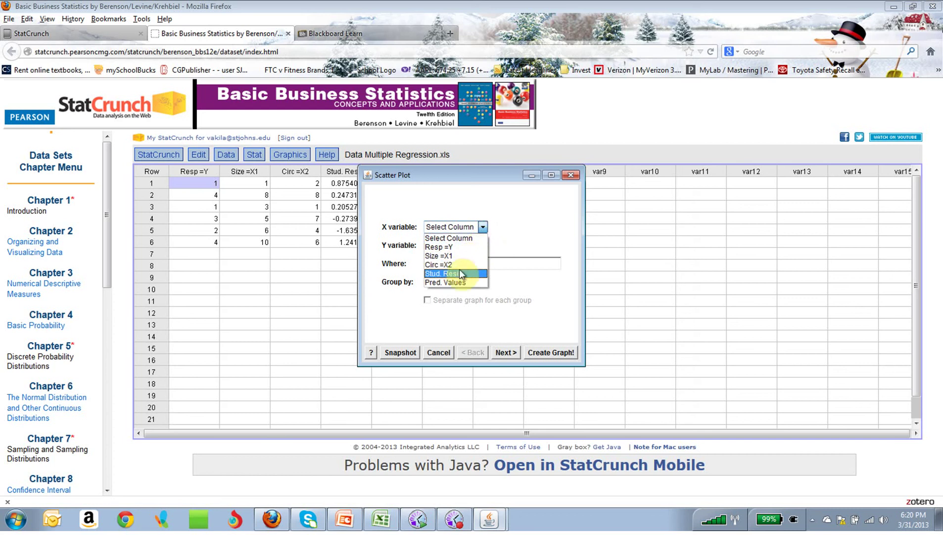
left_click(458, 282)
left_click(482, 245)
left_click(460, 292)
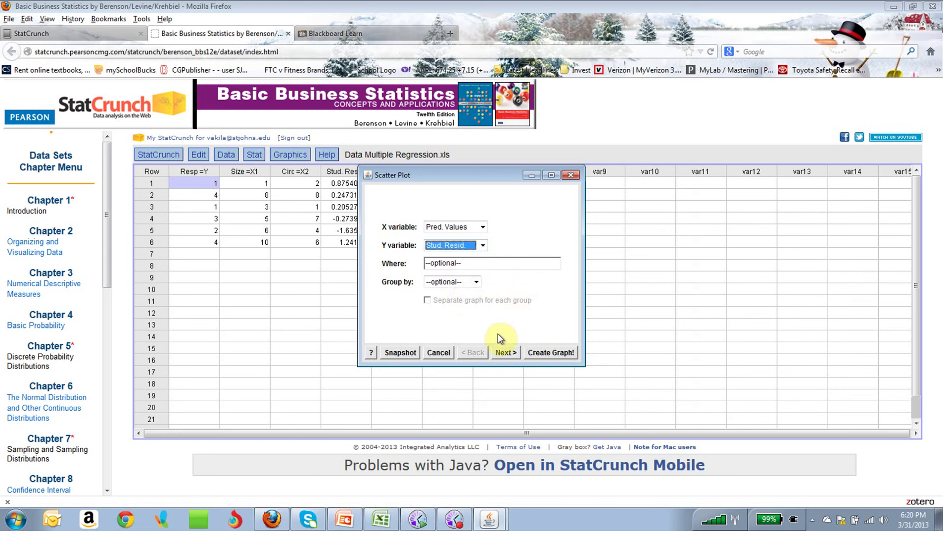
left_click(511, 355)
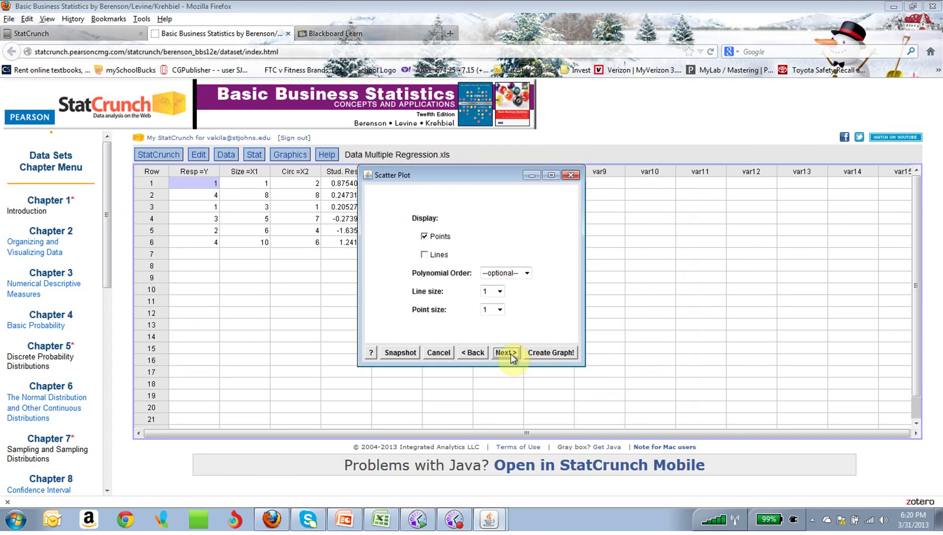
left_click(540, 352)
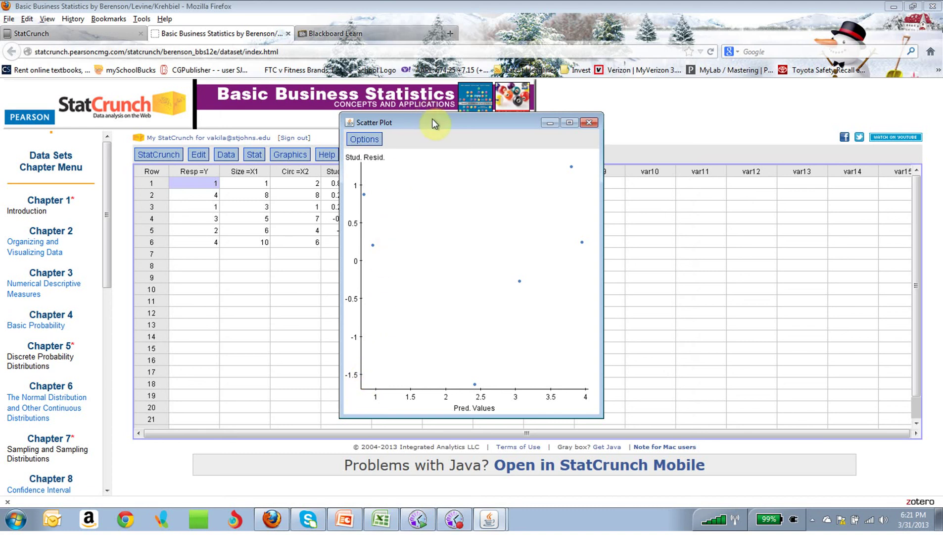
Move the scatter plot aside to compare it with the residual and predicted value columns, and close the plot.
left_click_drag(433, 119, 494, 120)
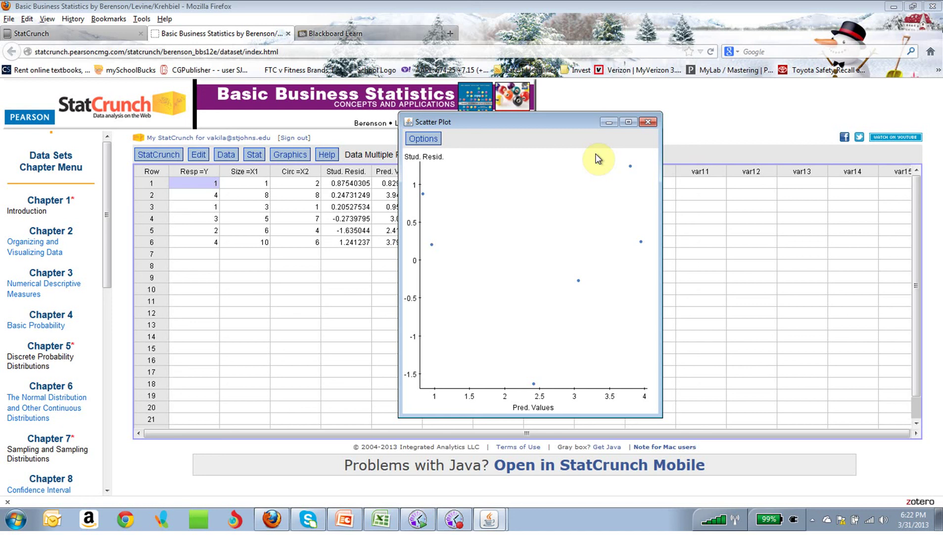
left_click_drag(551, 128, 591, 129)
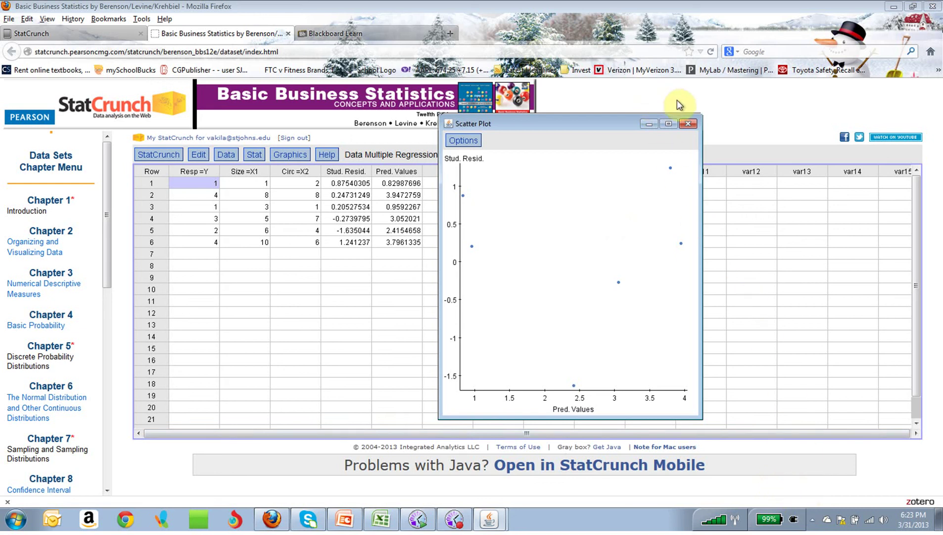
left_click(689, 124)
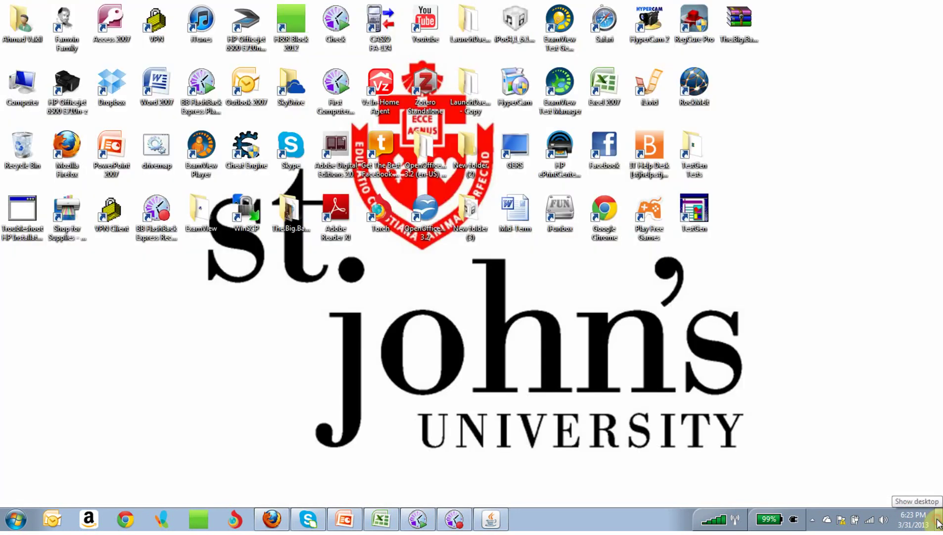
left_click(938, 522)
left_click(935, 520)
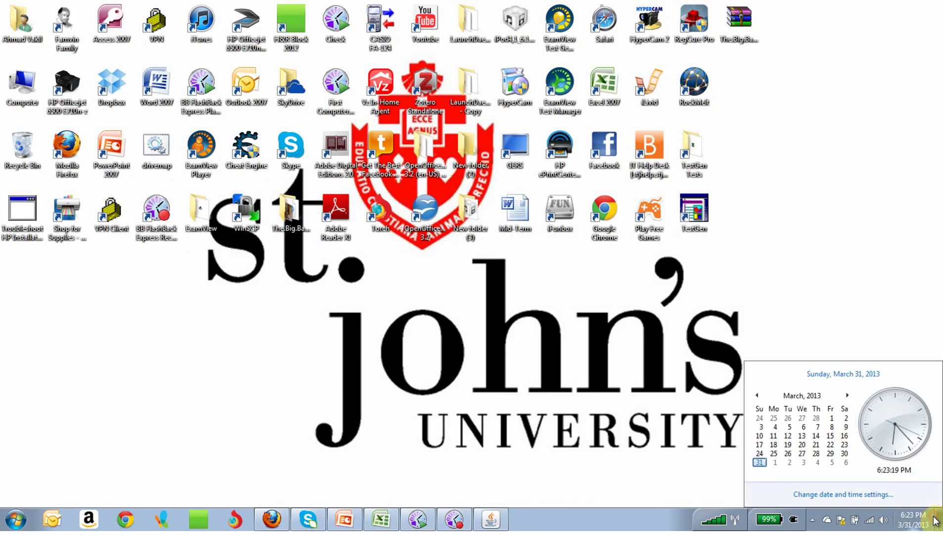
left_click(824, 520)
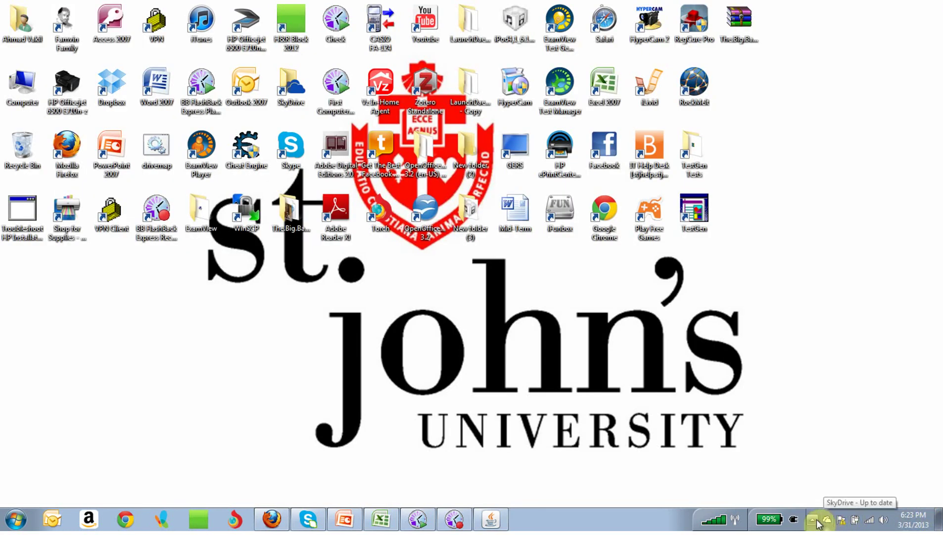
left_click(453, 520)
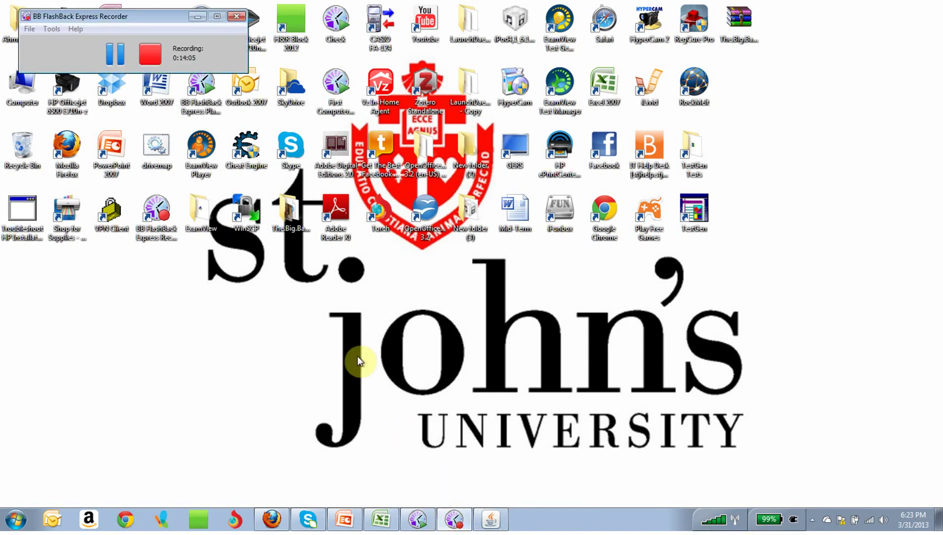